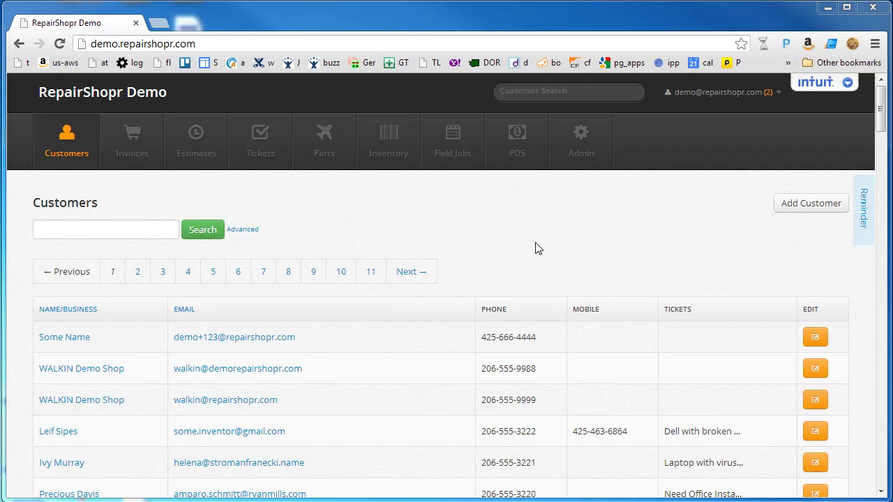
Start a ticket for the walk-in customer titled 'dell with bad dc jack' with problem type Hardware.
click(101, 370)
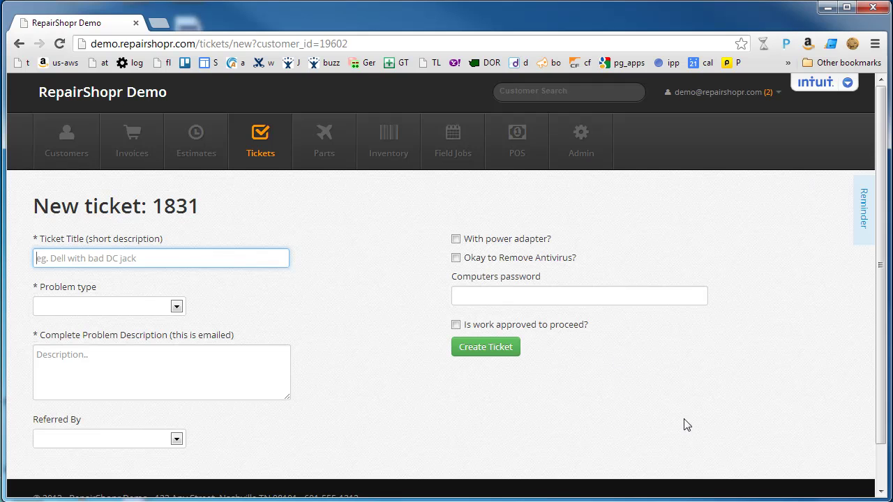
text(dell with bad dc jack)
key(Tab)
key(h)
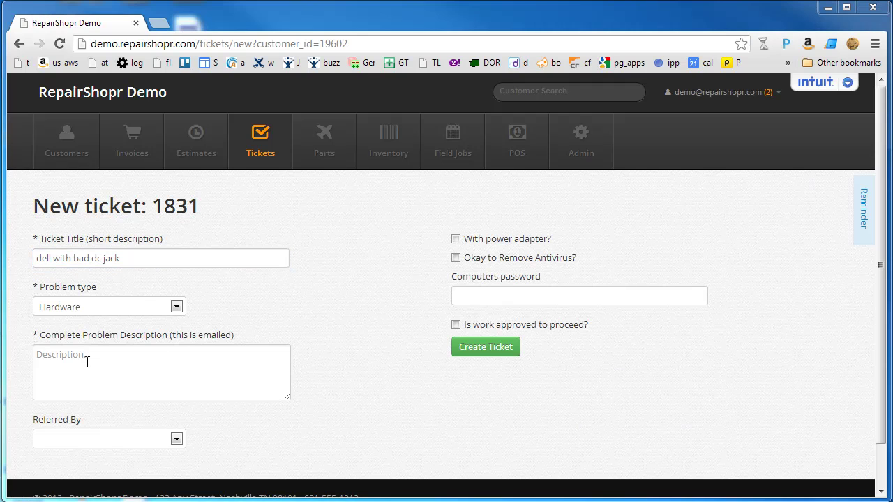
Add the description 'bad jack, will quote', set referral to Google, and tick With power adapter.
click(86, 362)
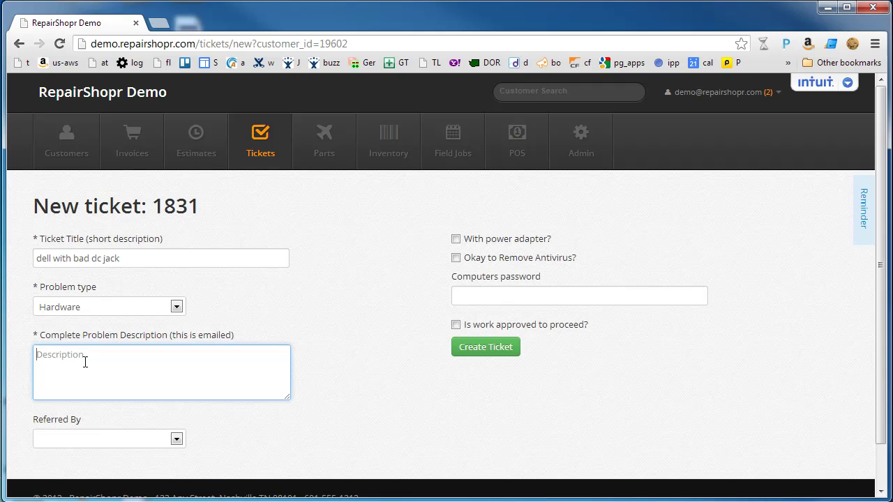
text(bad jack, will quote and call - thanks)
click(175, 439)
click(110, 480)
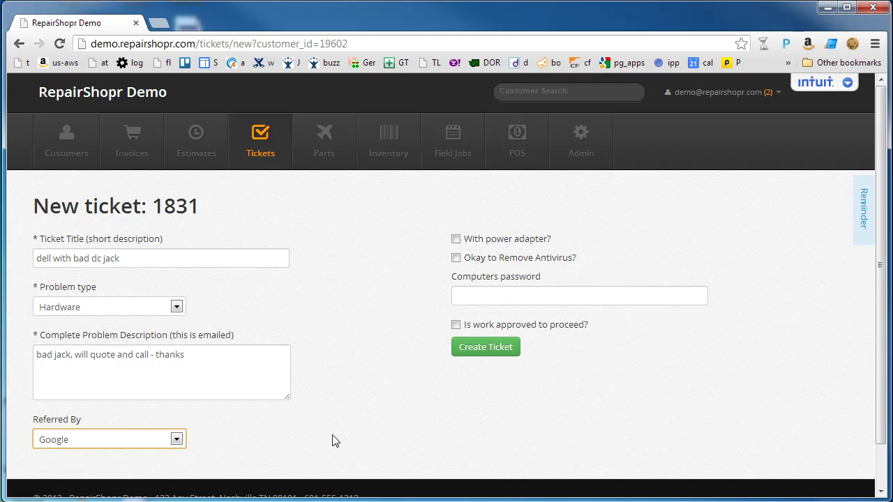
click(455, 240)
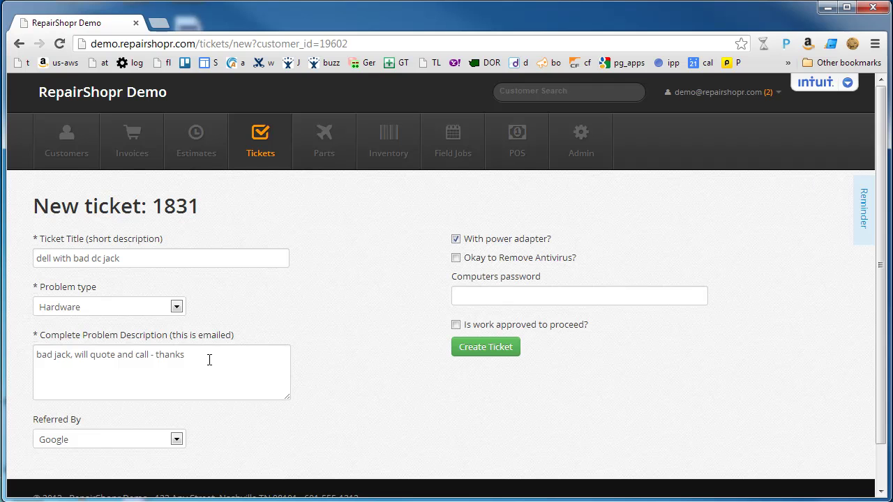
Create ticket 1831, view its PDF summary, and return to the ticket detail page.
click(485, 349)
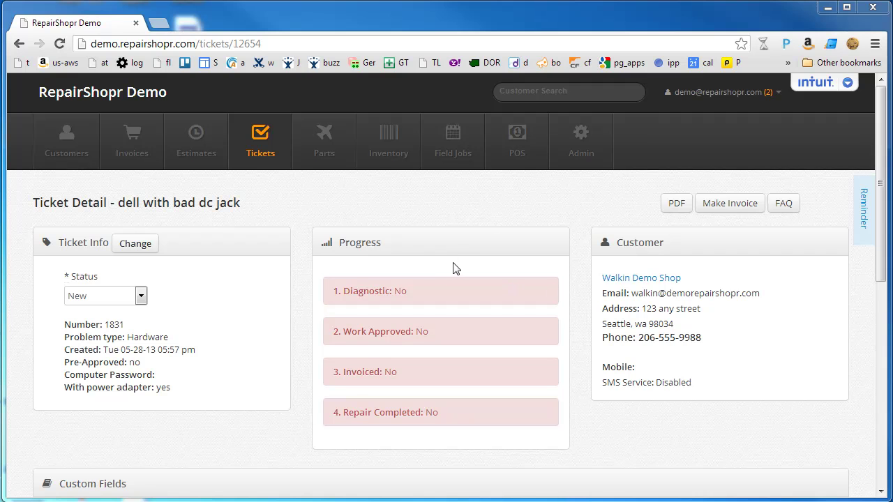
click(675, 203)
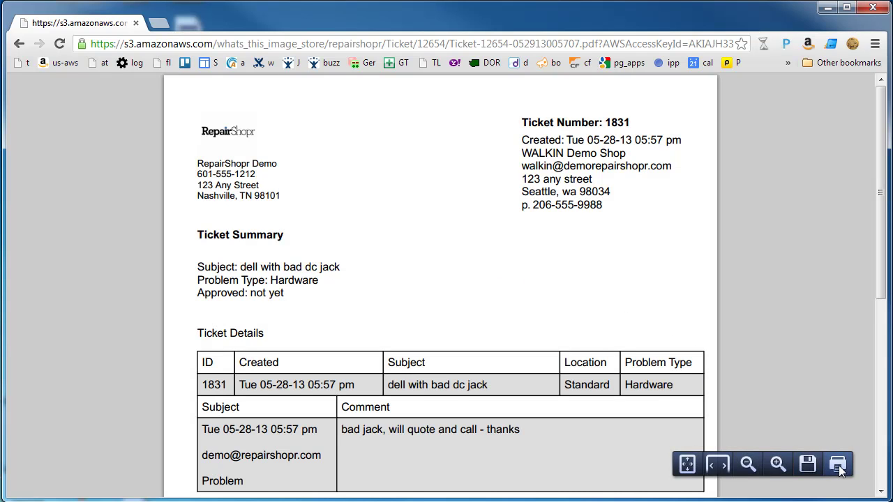
click(19, 44)
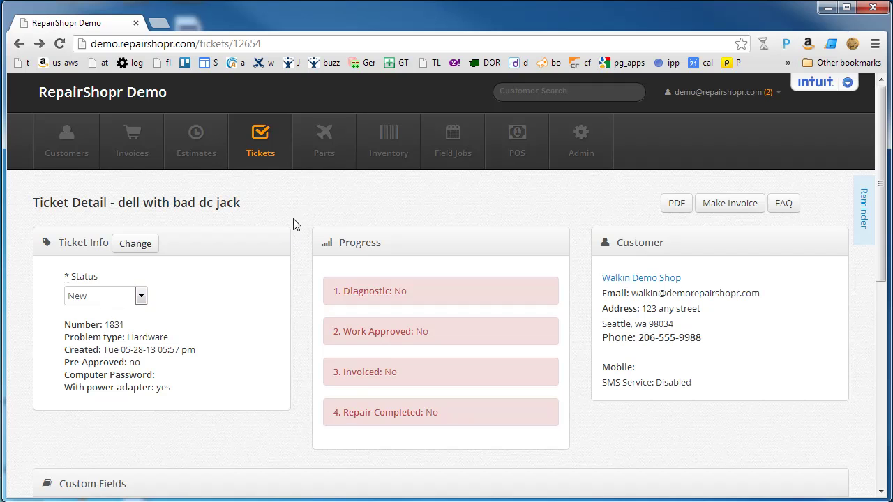
Change ticket 1831's status from New to Resolved, then to In Progress.
scroll(303, 219, down, 5)
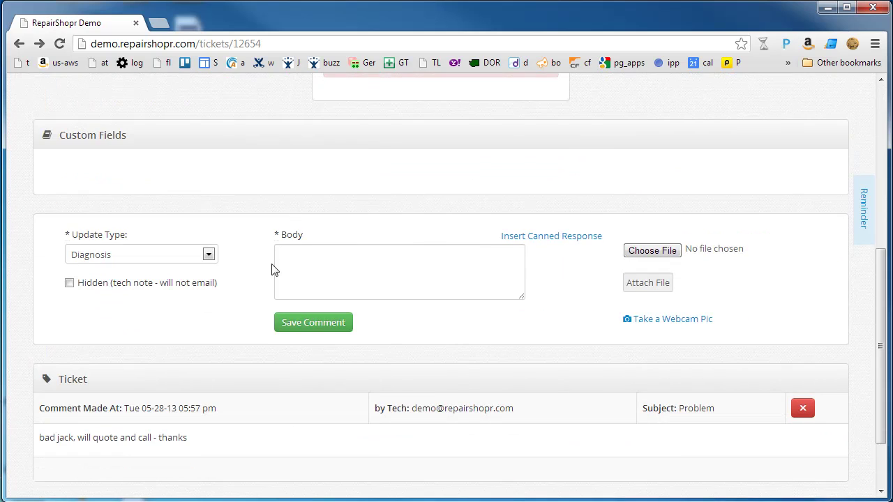
scroll(283, 265, down, 1)
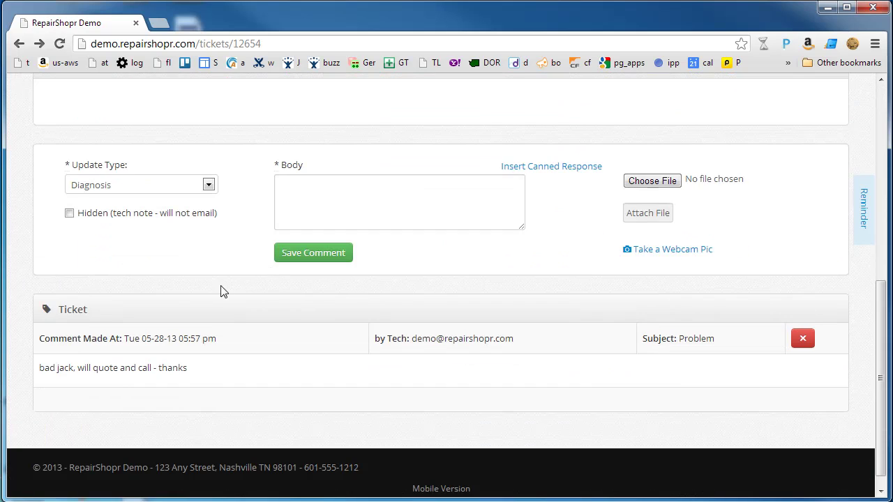
scroll(221, 290, up, 6)
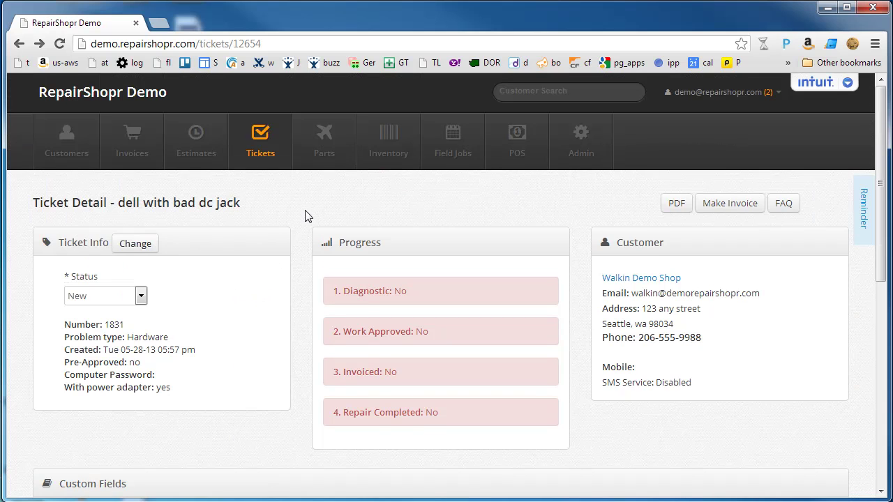
click(140, 296)
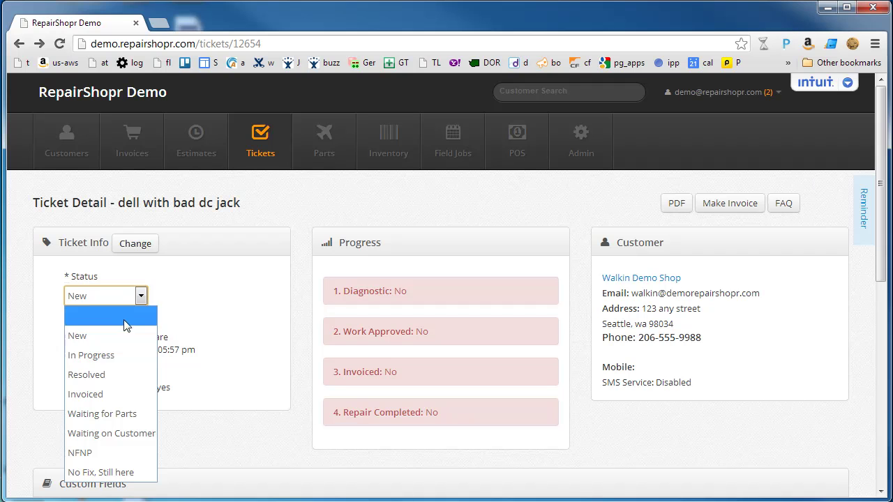
click(97, 378)
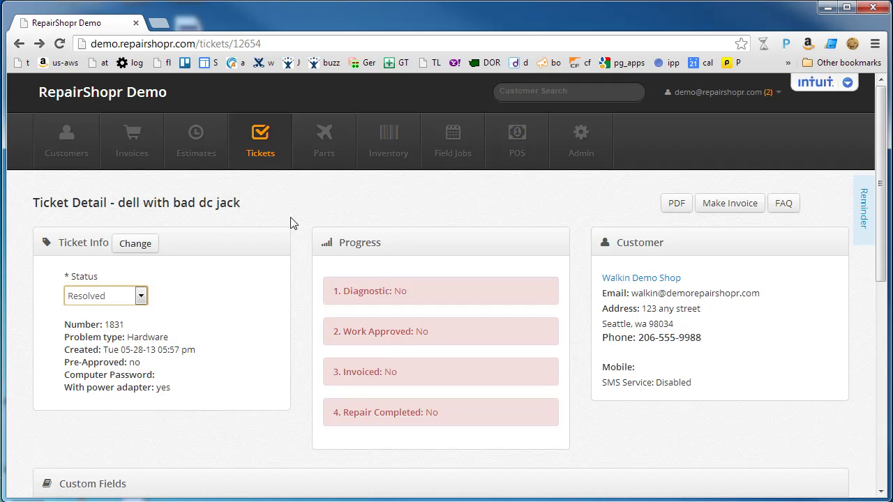
click(140, 295)
click(132, 353)
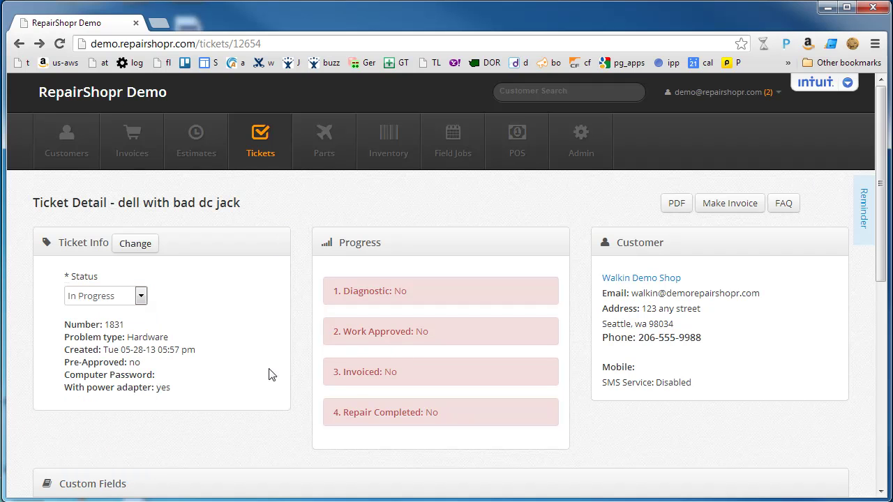
click(135, 244)
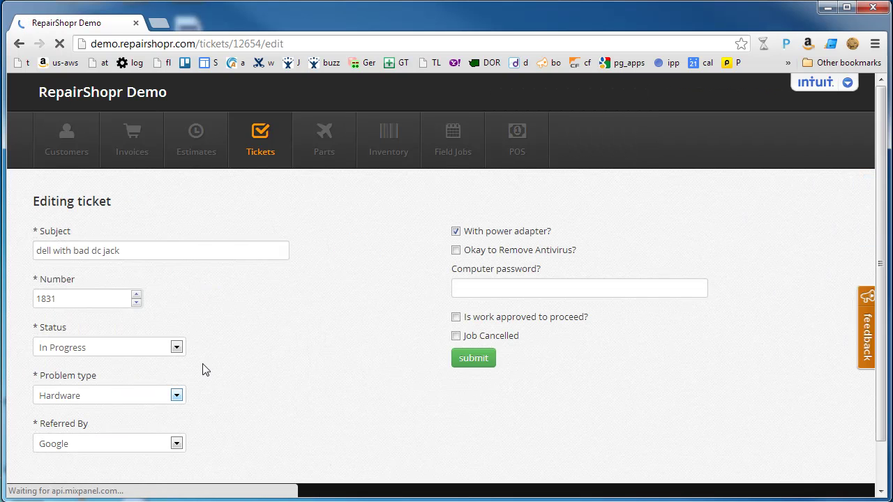
drag(87, 300, 21, 305)
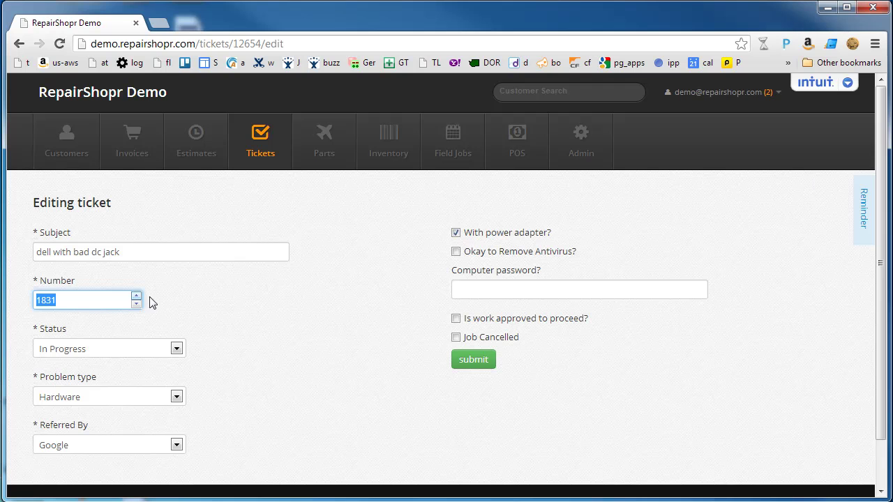
key(Return)
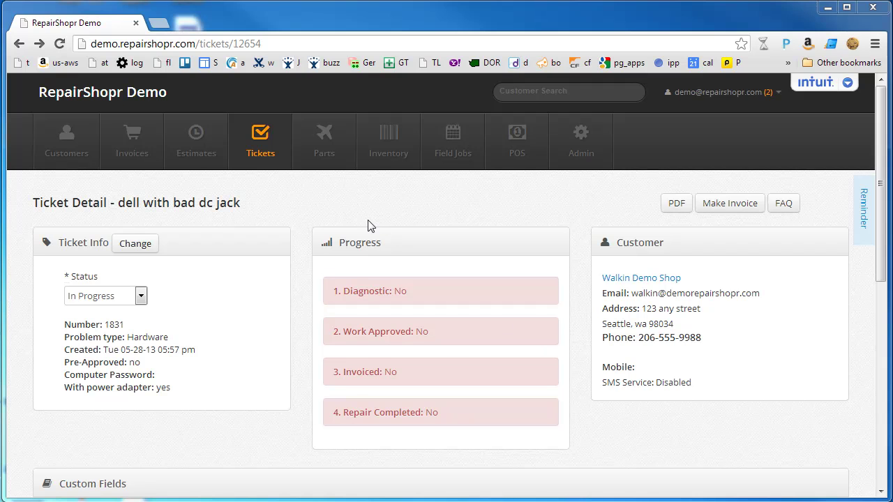
Paste and save the Diagnosis comment quoting a $45 dc jack daughter board plus an hour labor.
scroll(360, 225, down, 1)
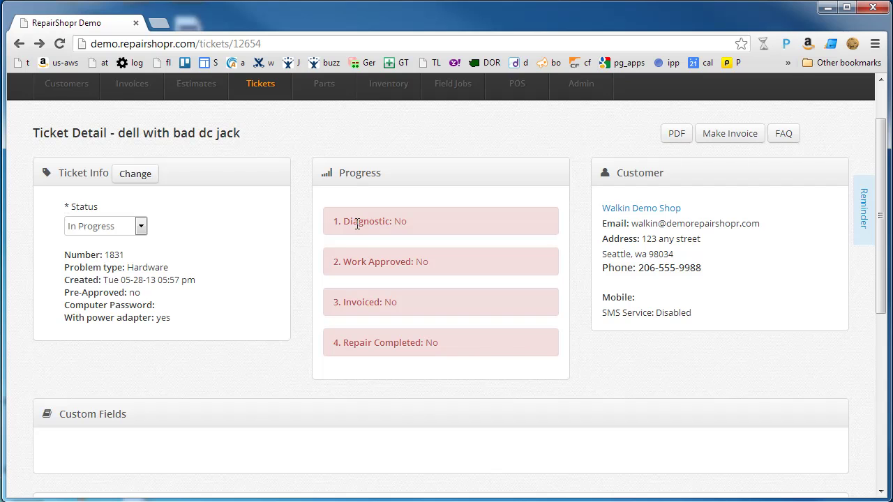
scroll(299, 332, down, 2)
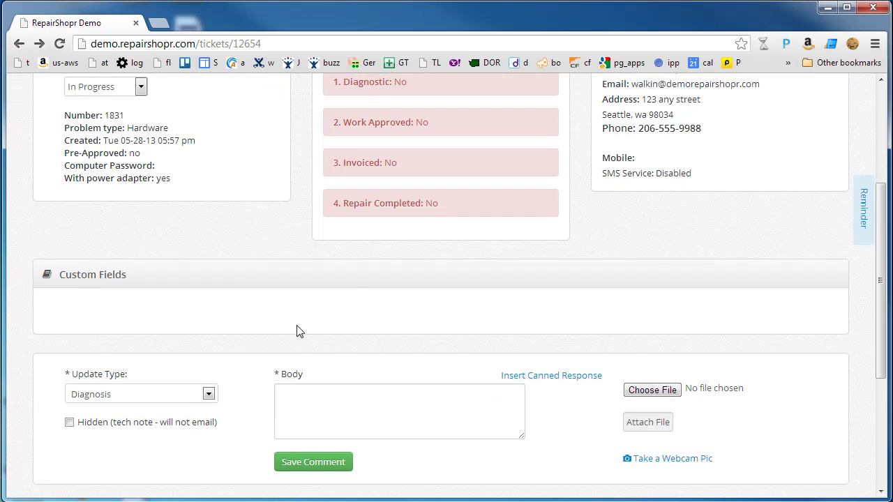
scroll(230, 359, down, 2)
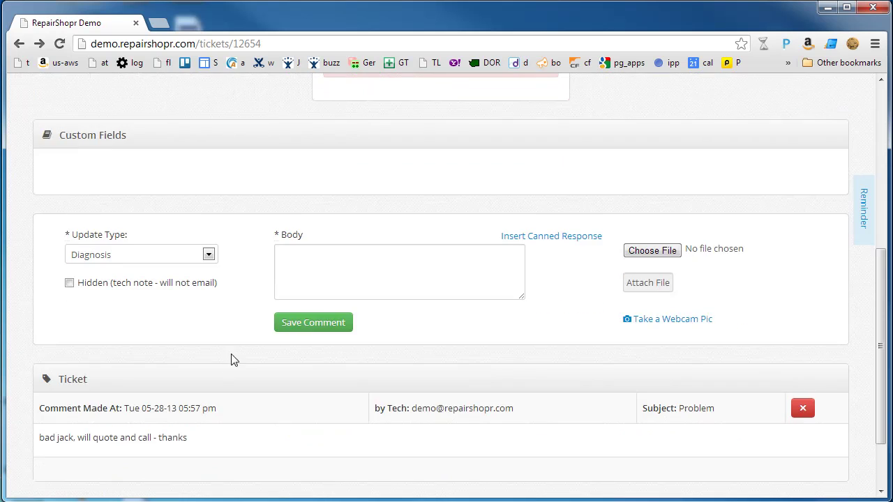
click(349, 275)
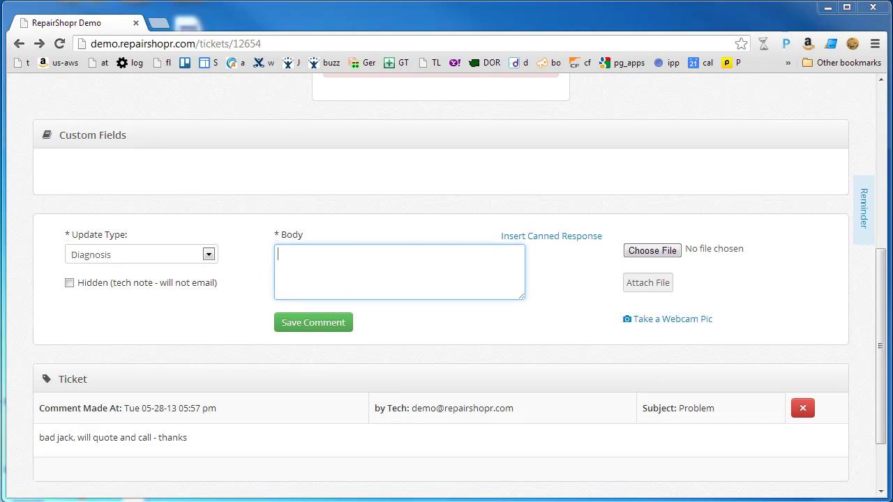
key(ctrl+v)
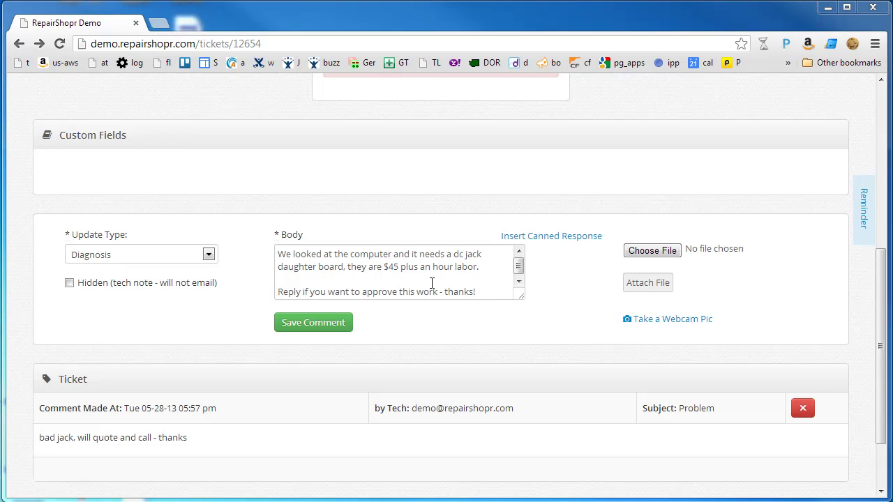
click(313, 326)
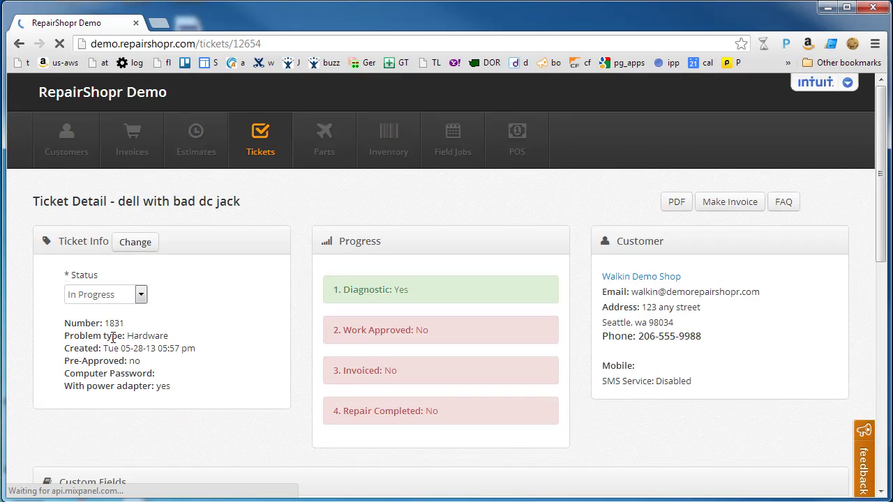
Highlight the ticket progress showing Diagnostic now reads Yes.
scroll(122, 348, down, 4)
scroll(94, 401, up, 3)
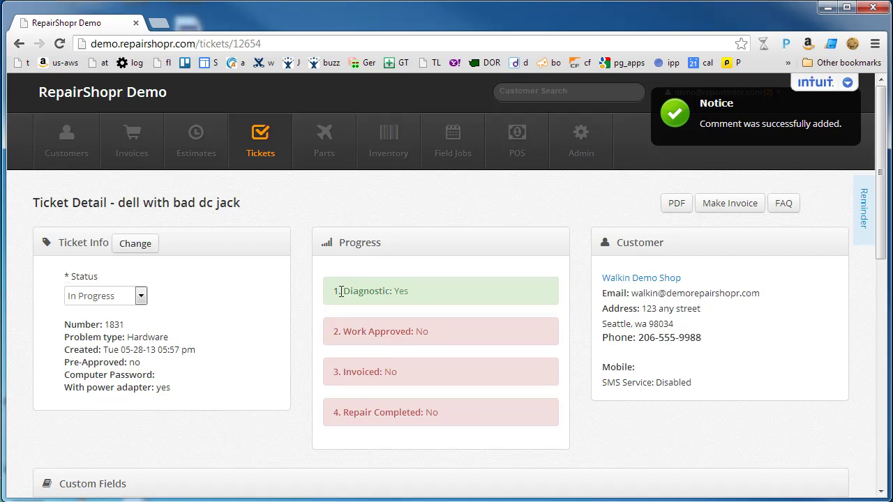
drag(341, 292, 417, 290)
click(417, 290)
Save an Approval comment thanking the customer for approving the work by phone.
scroll(255, 251, down, 2)
scroll(287, 306, down, 2)
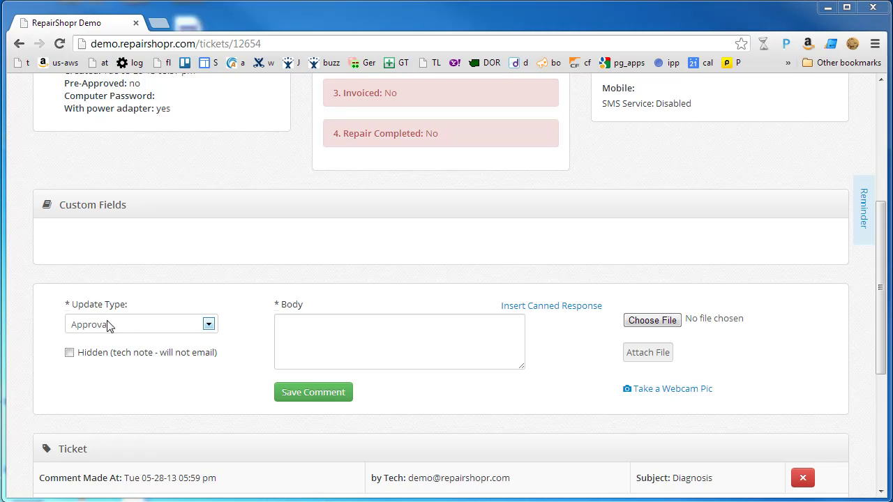
scroll(255, 285, up, 2)
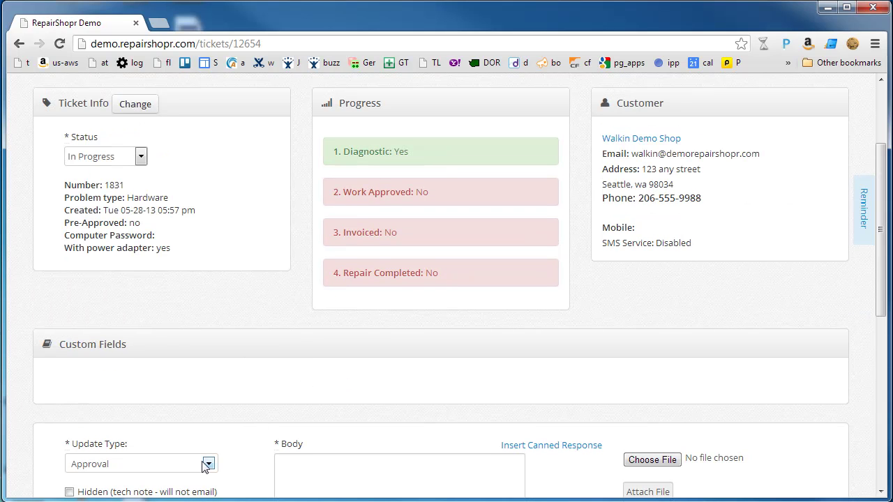
click(356, 483)
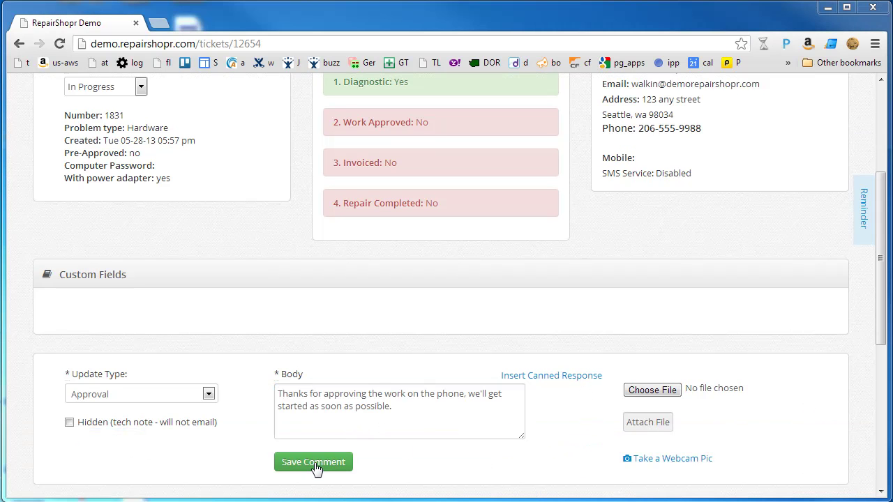
click(314, 462)
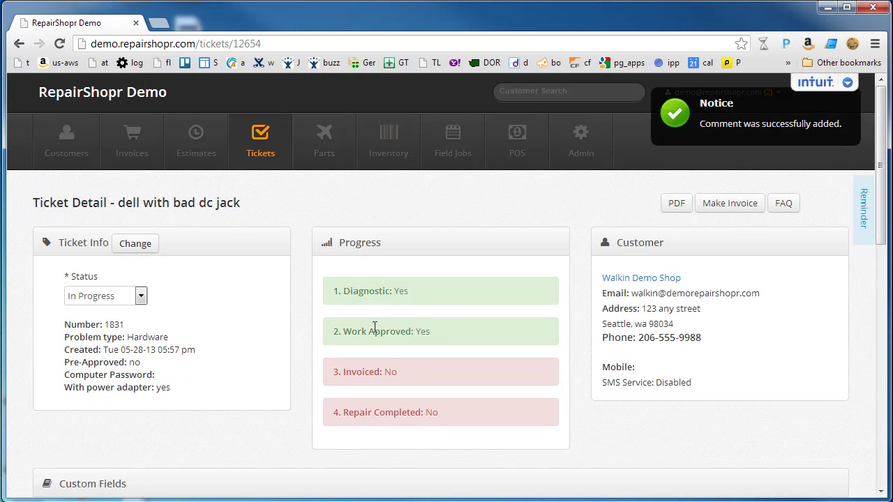
Save a Contacted comment using the DoneTotal canned pickup-ready message with shop hours.
scroll(310, 219, down, 4)
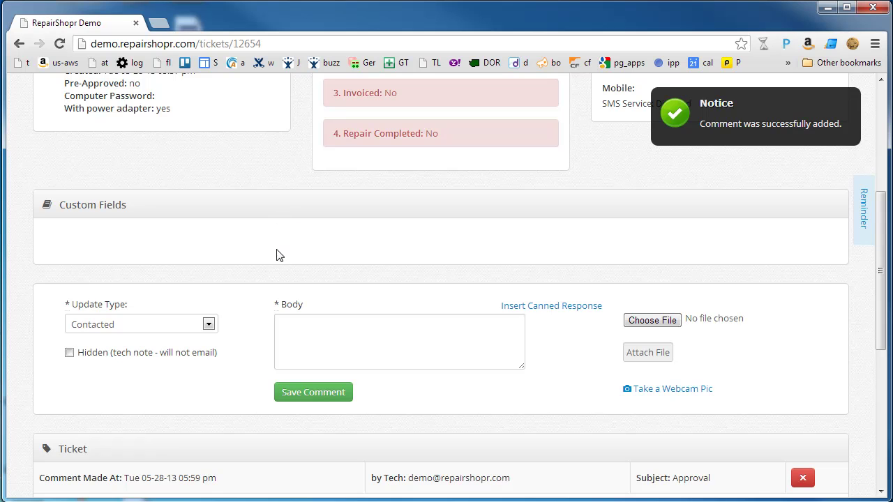
click(519, 310)
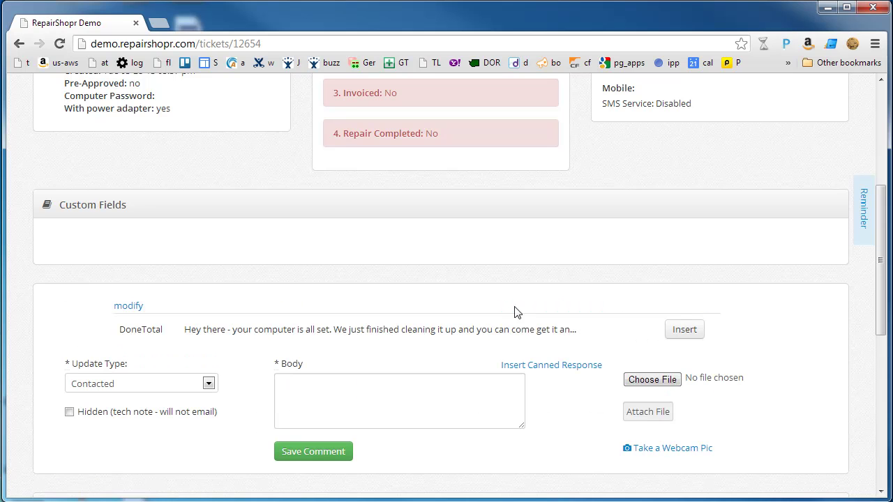
click(674, 332)
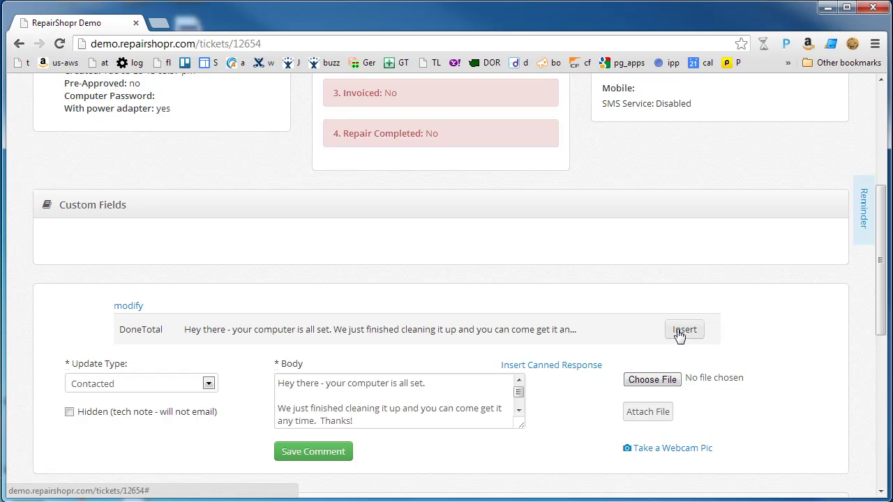
click(517, 404)
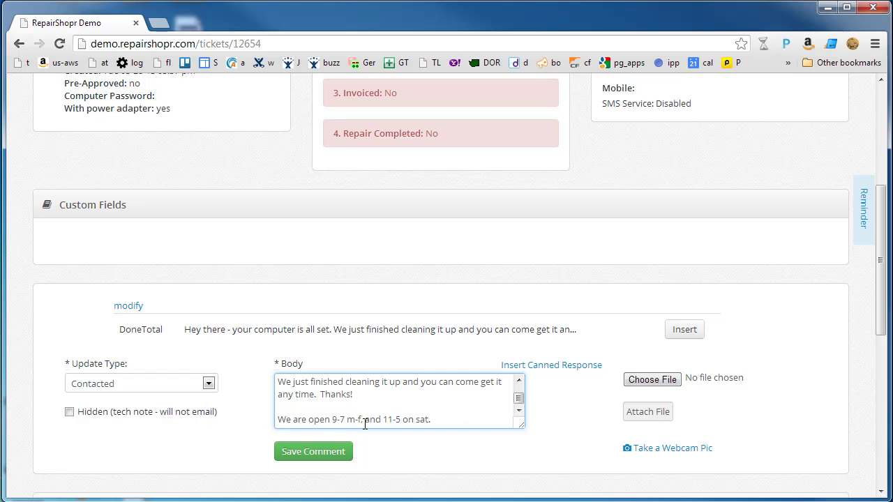
click(295, 454)
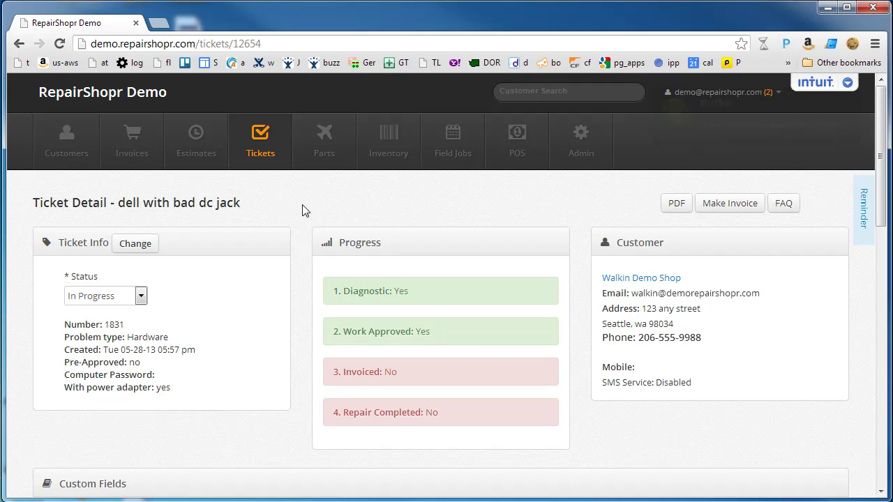
scroll(304, 211, down, 4)
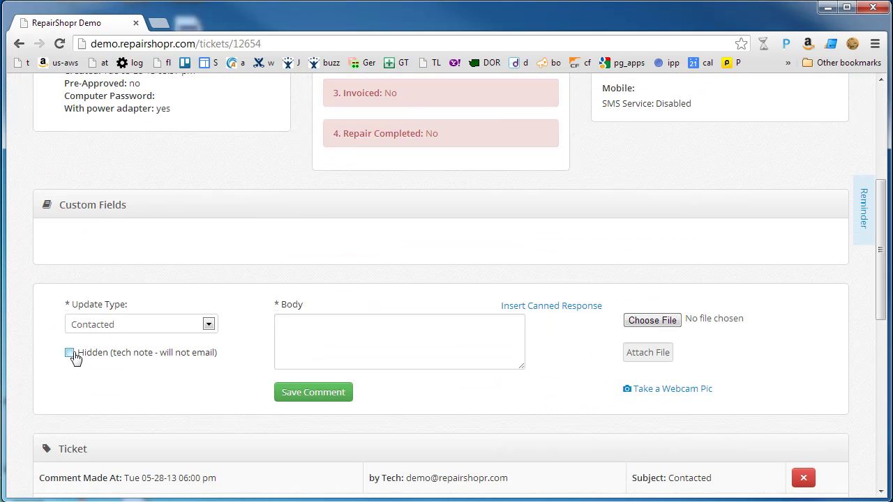